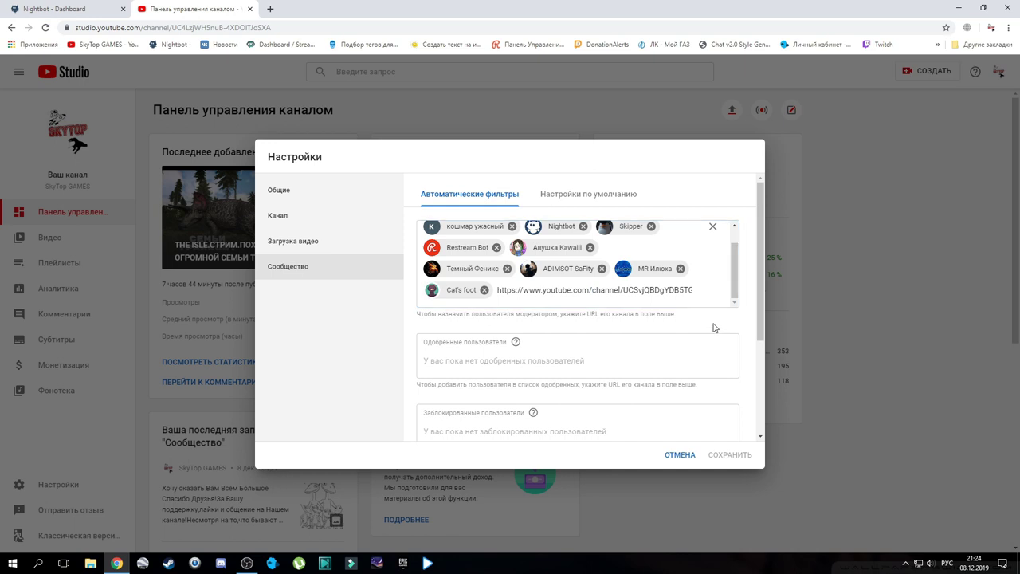
Clear the channel link from the moderators field and cancel the community settings without saving
{"action": "double_click", "coordinate": [518, 289]}
{"action": "key", "text": "BackSpace"}
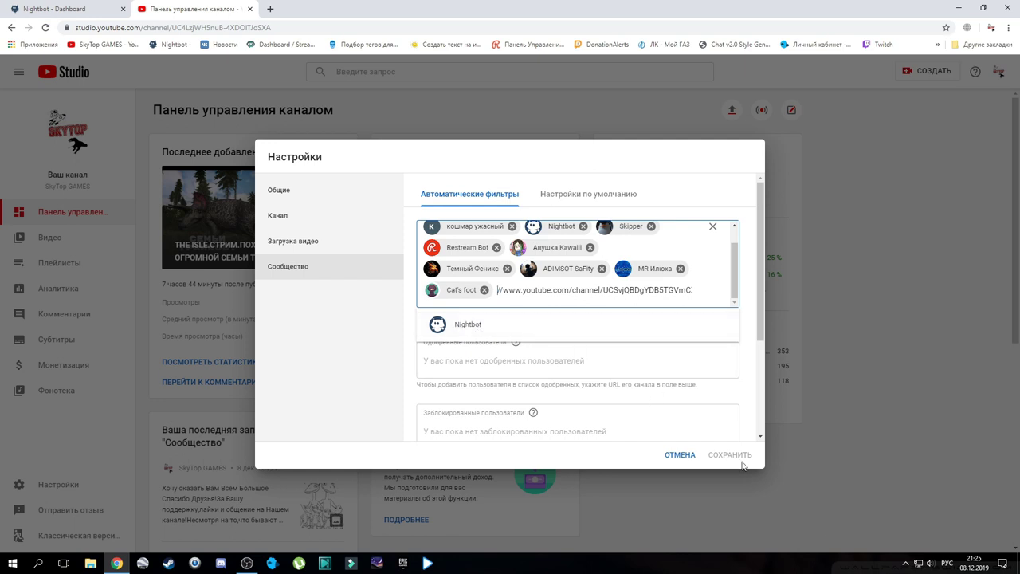
{"action": "left_click", "coordinate": [682, 456]}
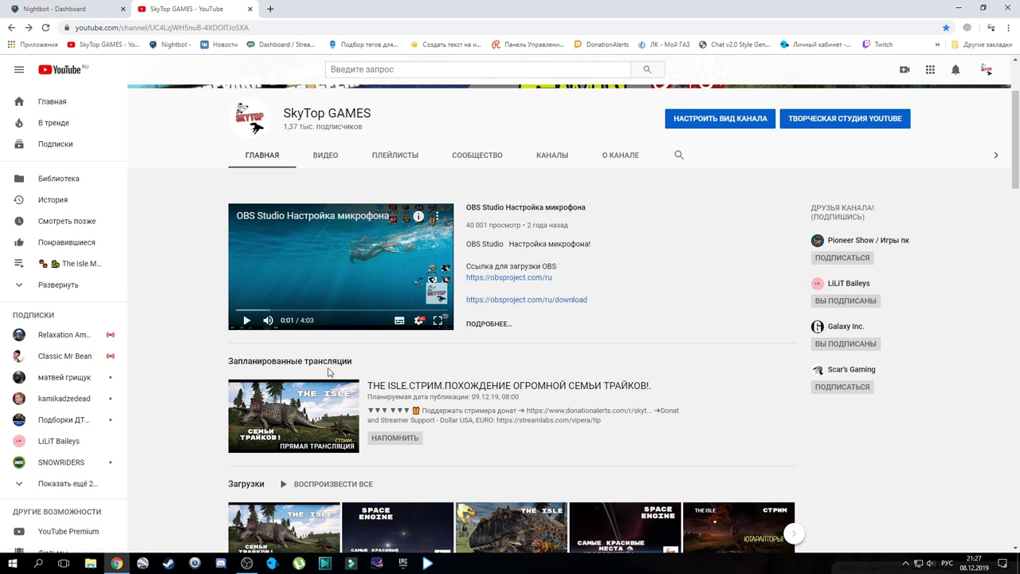
Open the scheduled THE ISLE stream and go to moderator management from its live chat options
{"action": "left_click", "coordinate": [551, 388]}
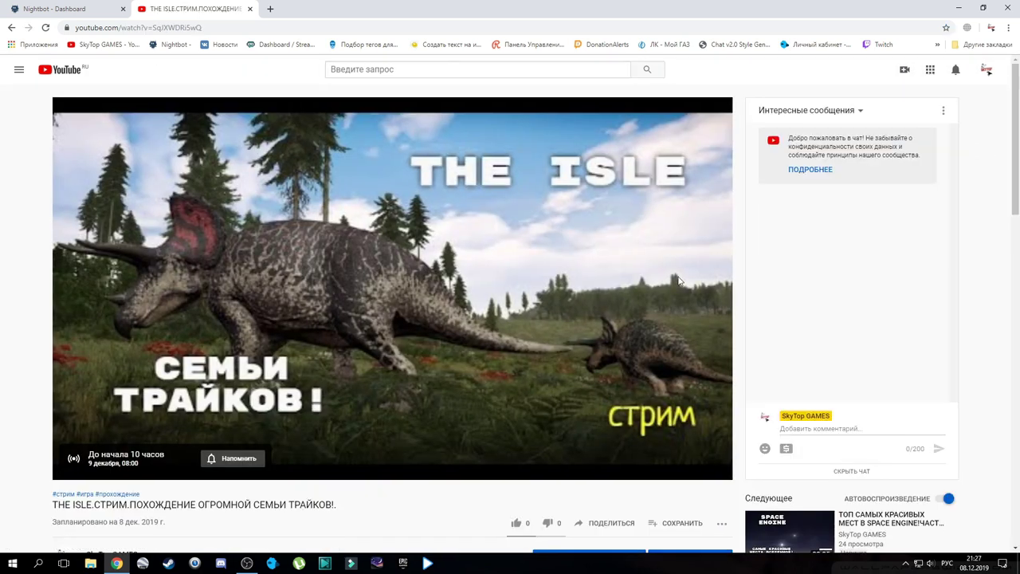
{"action": "left_click", "coordinate": [944, 114]}
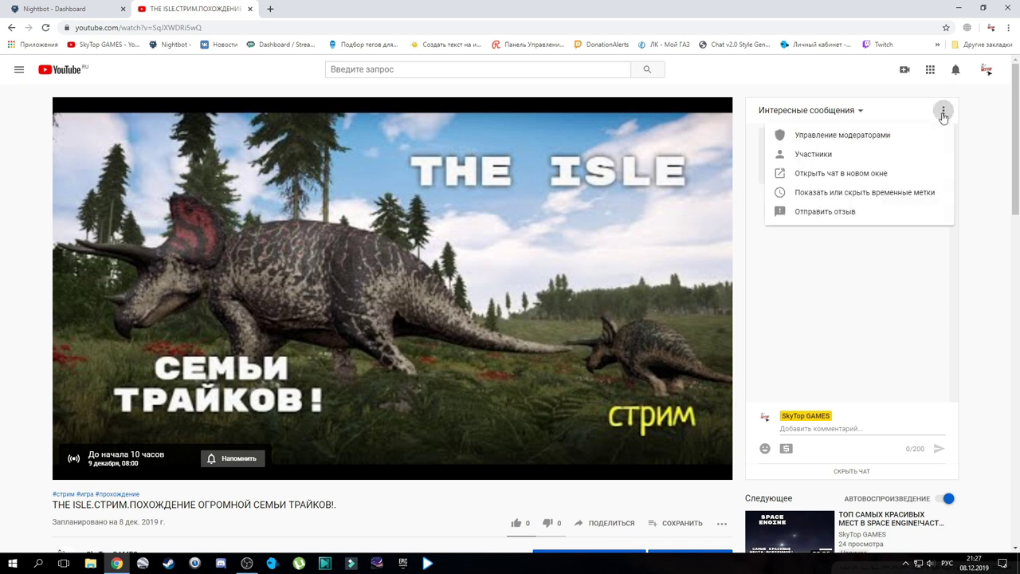
{"action": "left_click", "coordinate": [858, 136]}
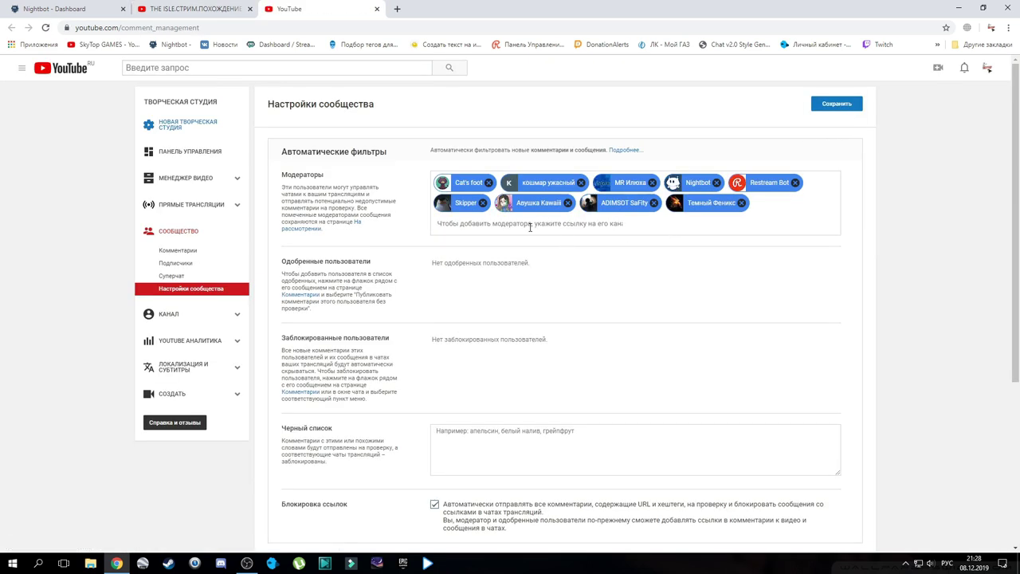
Try to add Nightbot as a moderator by pasting its channel link, and clear the entry
{"action": "left_click", "coordinate": [485, 222]}
{"action": "right_click", "coordinate": [469, 226]}
{"action": "left_click", "coordinate": [491, 291]}
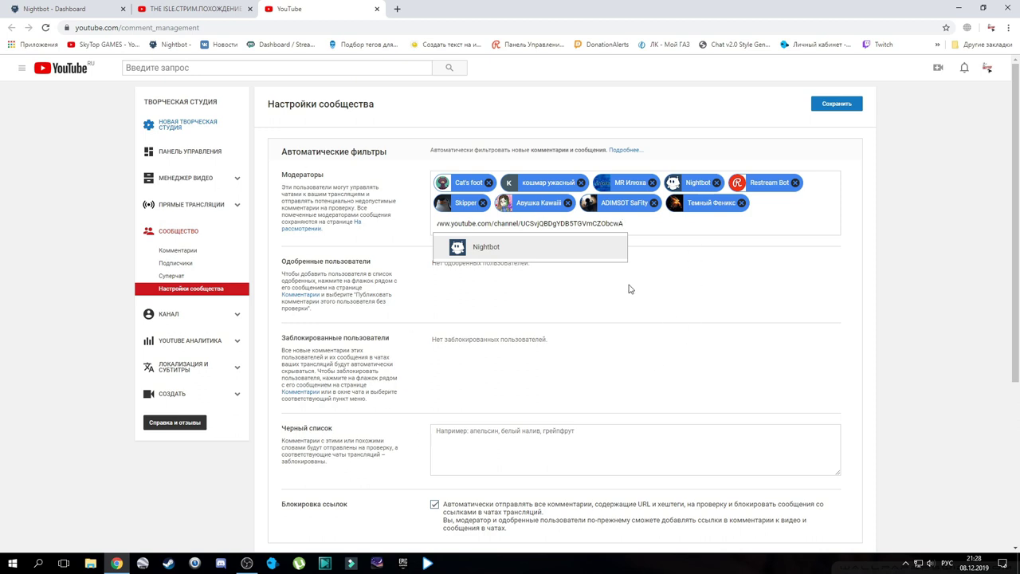
{"action": "key", "text": "BackSpace"}
{"action": "key", "text": "BackSpace"}
{"action": "key", "text": "BackSpace"}
{"action": "key", "text": "BackSpace"}
{"action": "key", "text": "BackSpace"}
{"action": "key", "text": "BackSpace"}
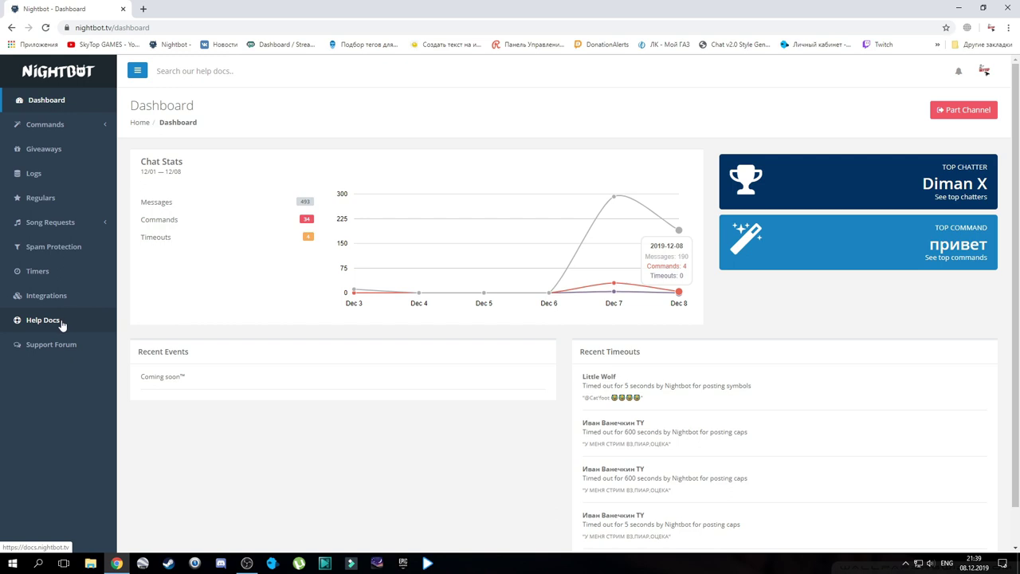
Open Nightbot's timers and examine the form for adding a new timer, closing it without submitting
{"action": "left_click", "coordinate": [66, 275]}
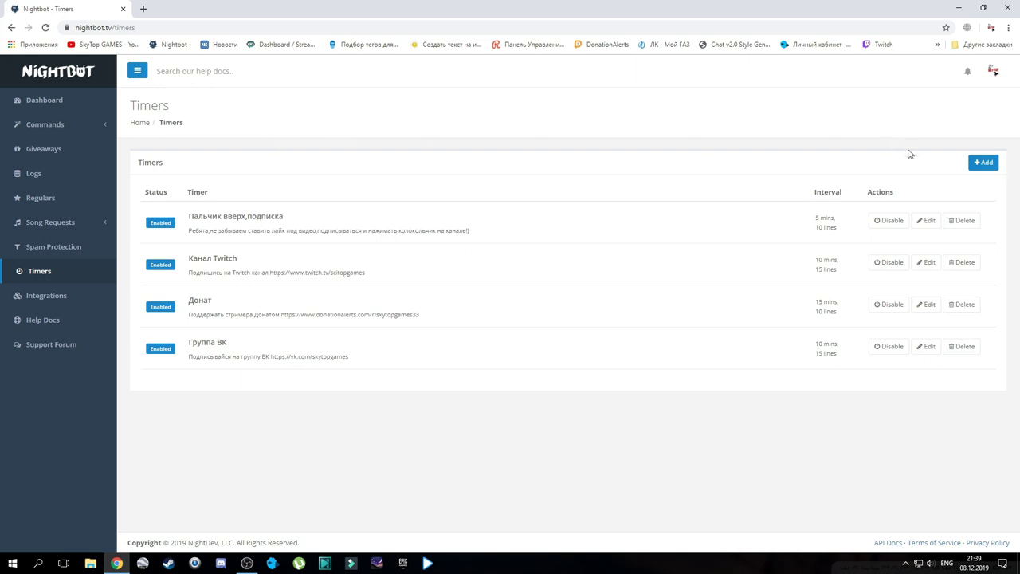
{"action": "left_click", "coordinate": [983, 165]}
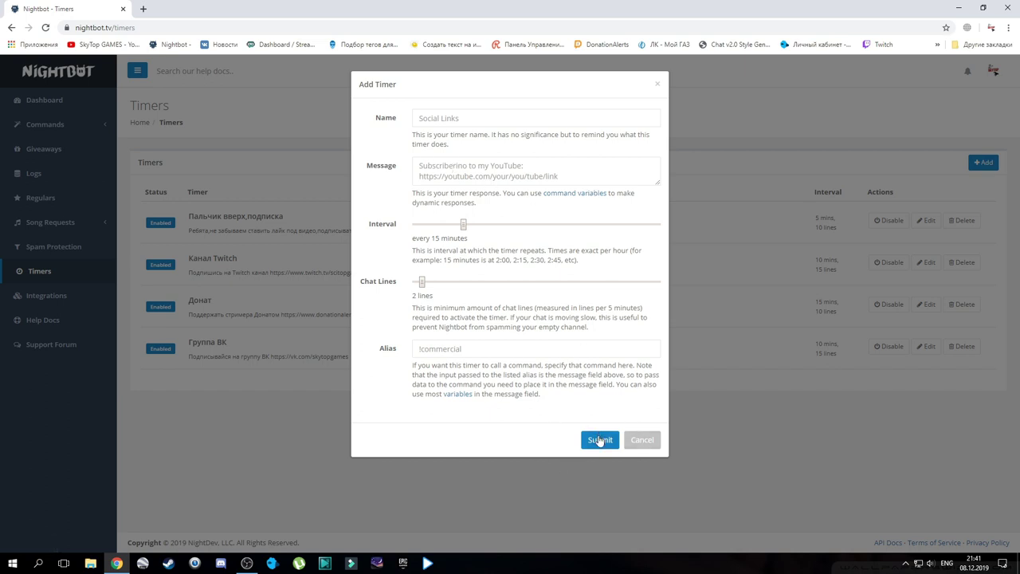
{"action": "left_click", "coordinate": [643, 442]}
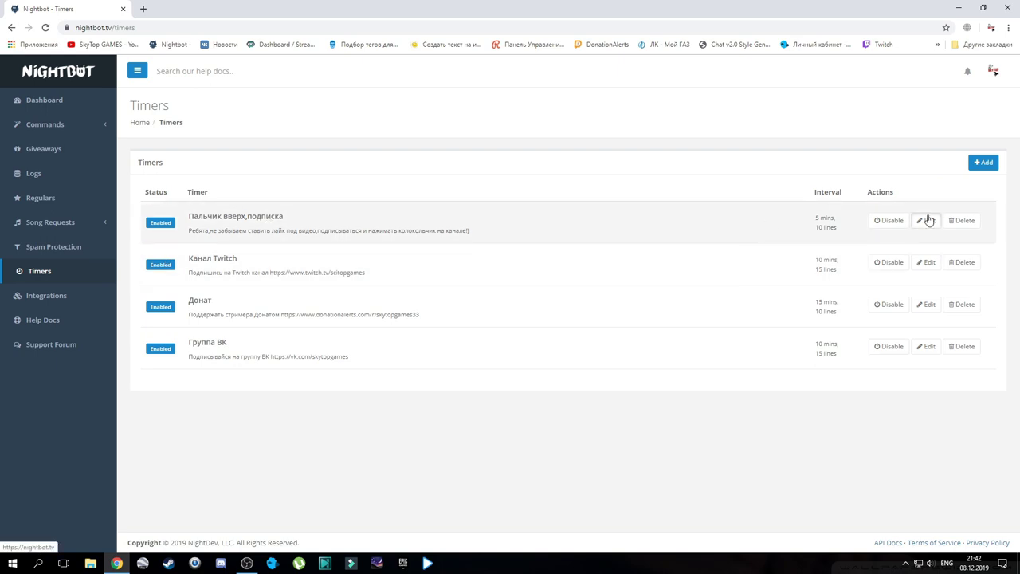
Examine the settings of the "Пальчик вверх,подписка" and "Группа ВК" timers without changing them
{"action": "left_click", "coordinate": [929, 221]}
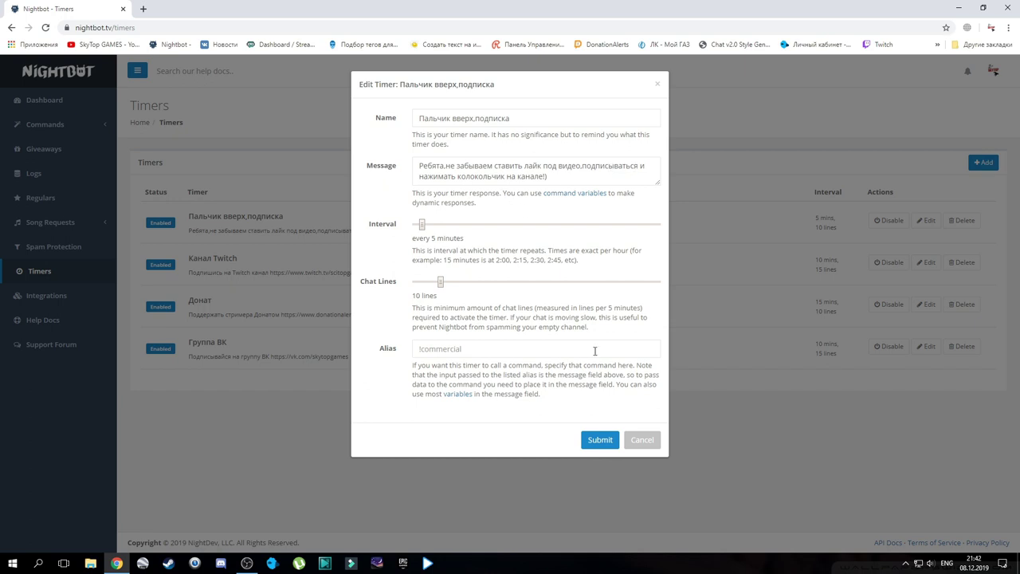
{"action": "left_click", "coordinate": [659, 442]}
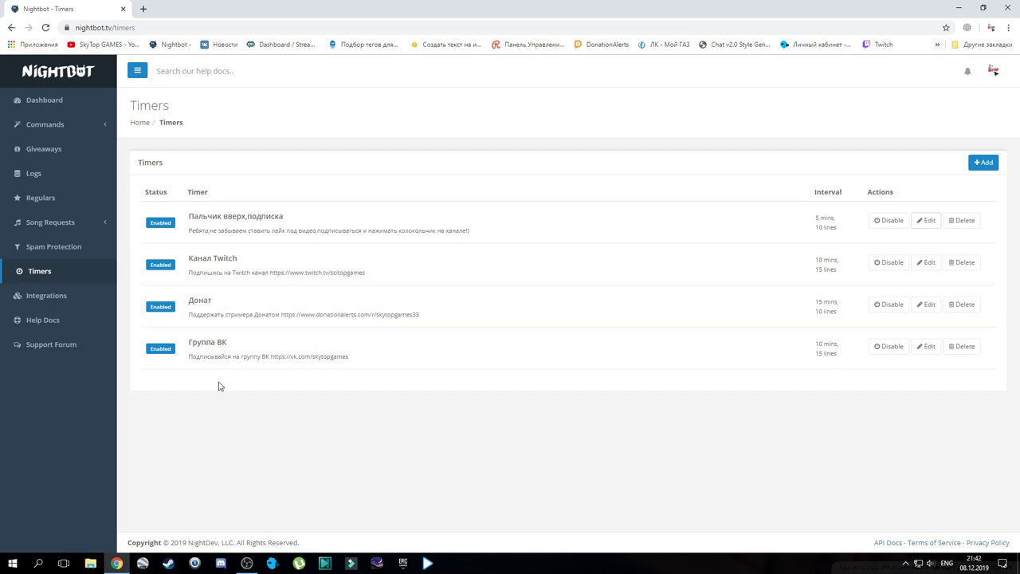
{"action": "left_click", "coordinate": [928, 349]}
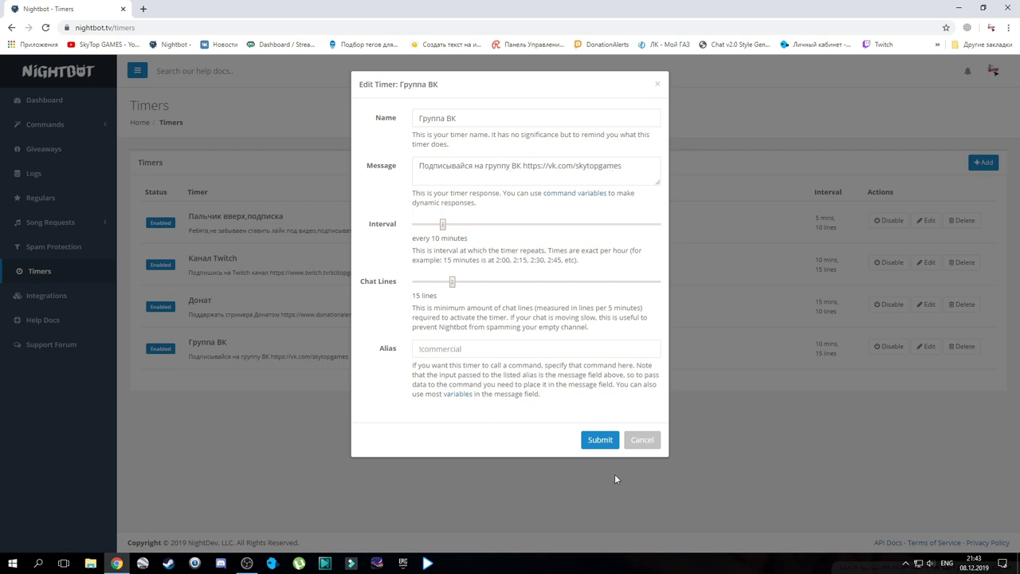
{"action": "left_click", "coordinate": [647, 443]}
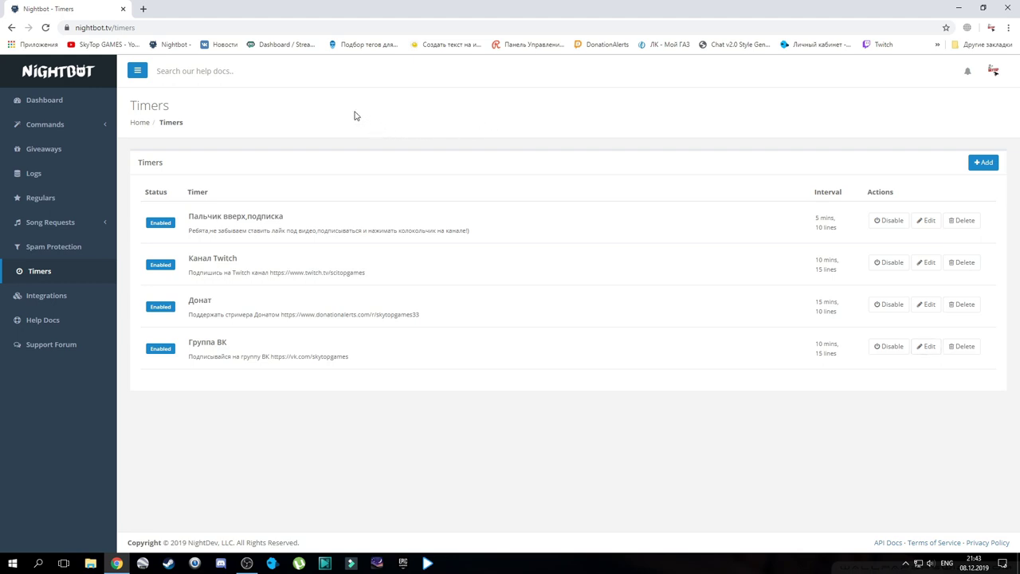
Open the spam protection filters and examine the Blacklist Words/Phrases options, including the exempt userlevel choices
{"action": "left_click", "coordinate": [75, 249]}
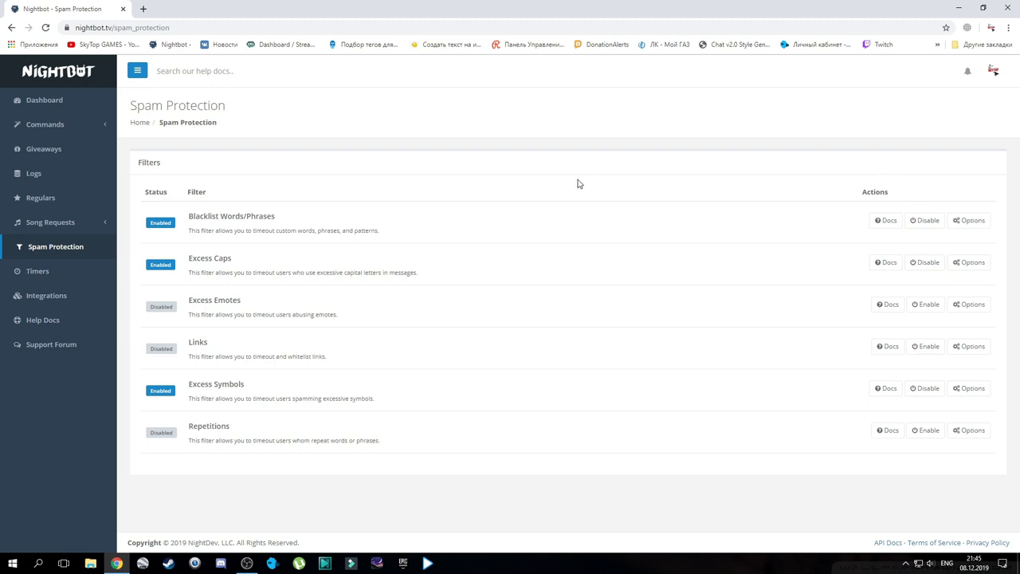
{"action": "left_click", "coordinate": [971, 221]}
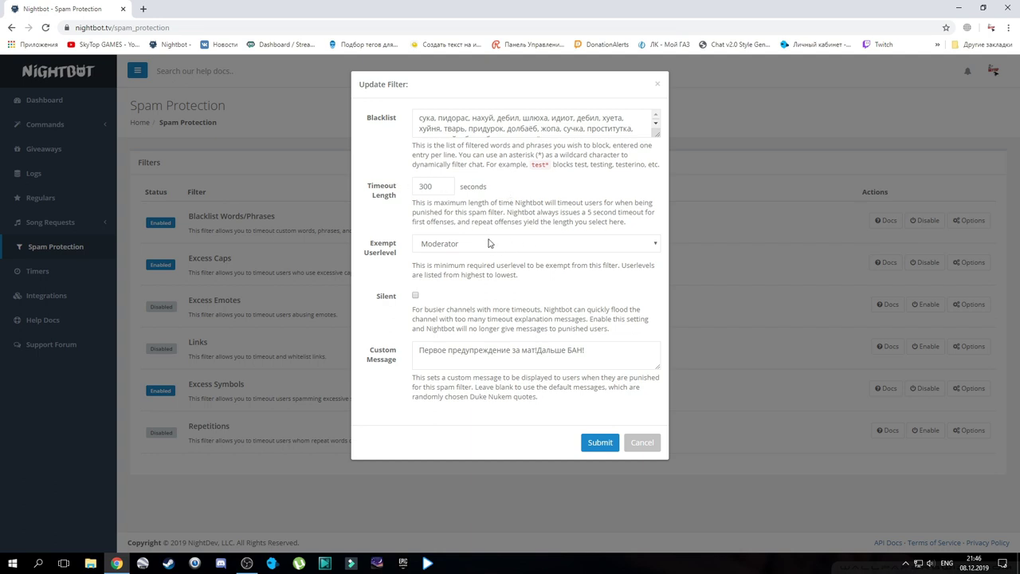
{"action": "left_click", "coordinate": [653, 247]}
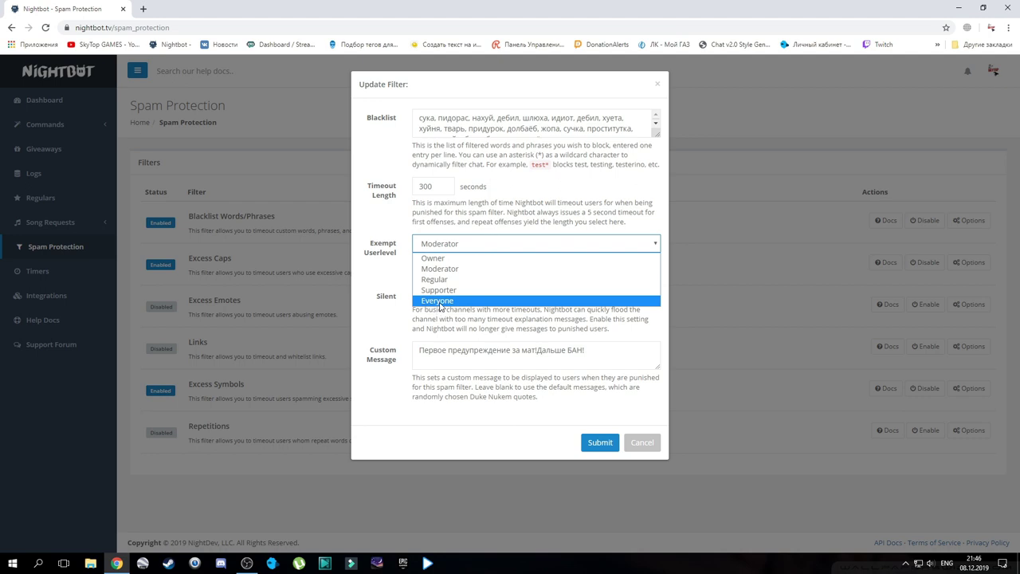
{"action": "left_click", "coordinate": [463, 271]}
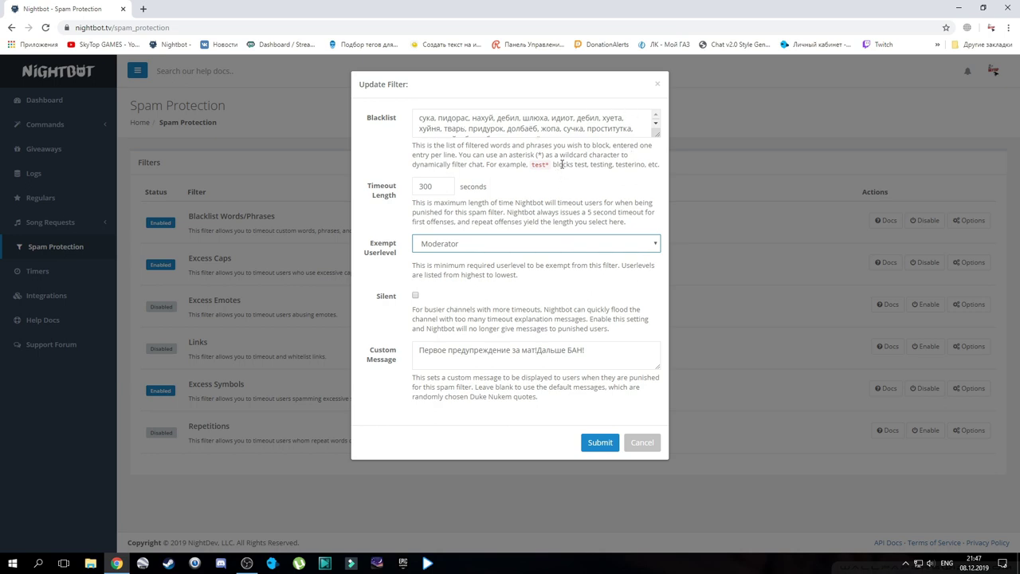
{"action": "left_click", "coordinate": [652, 447]}
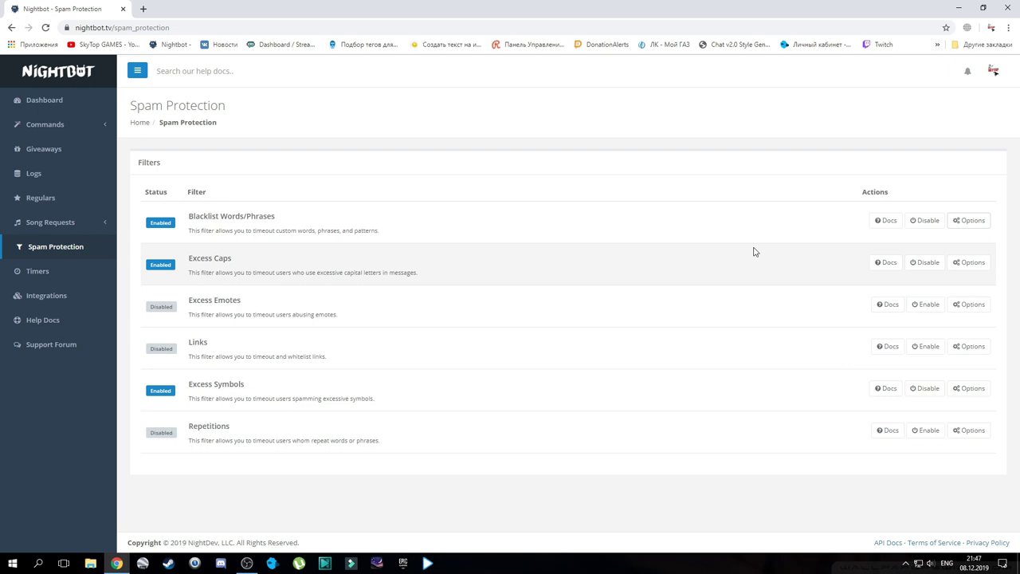
Examine the options of the Excess Caps and Excess Symbols filters, cancelling both without changes
{"action": "left_click", "coordinate": [972, 263]}
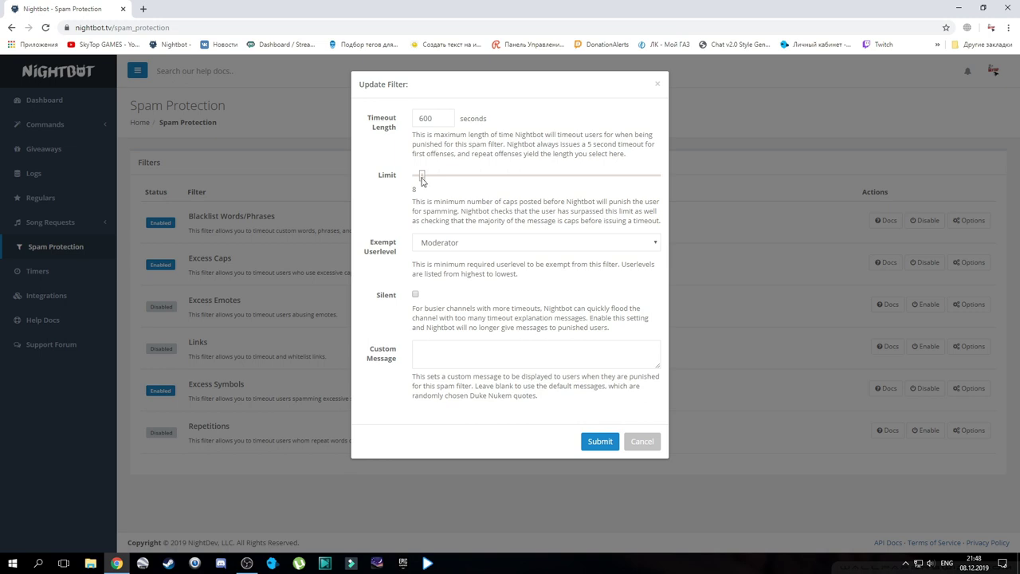
{"action": "left_click", "coordinate": [642, 440]}
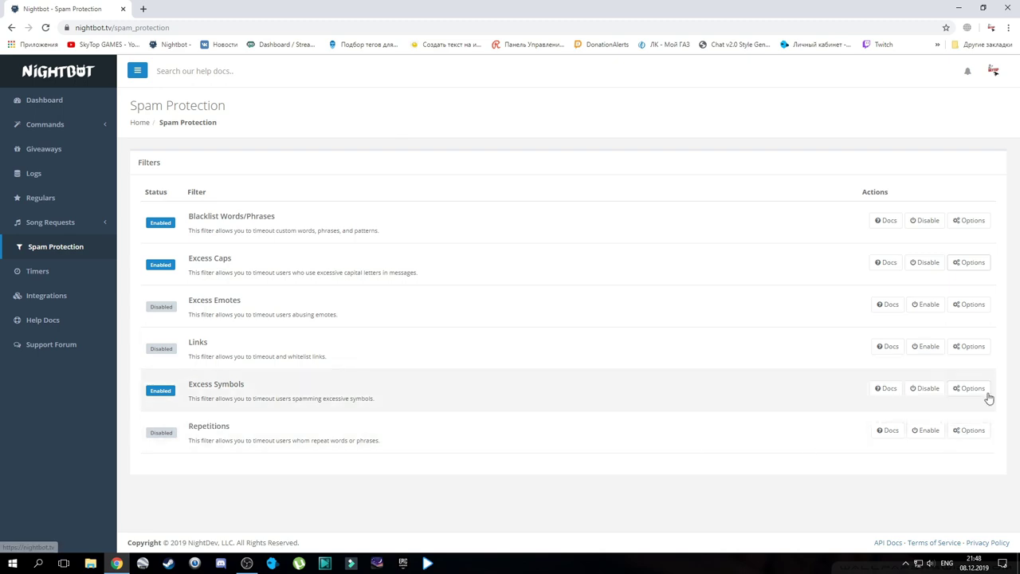
{"action": "left_click", "coordinate": [978, 392]}
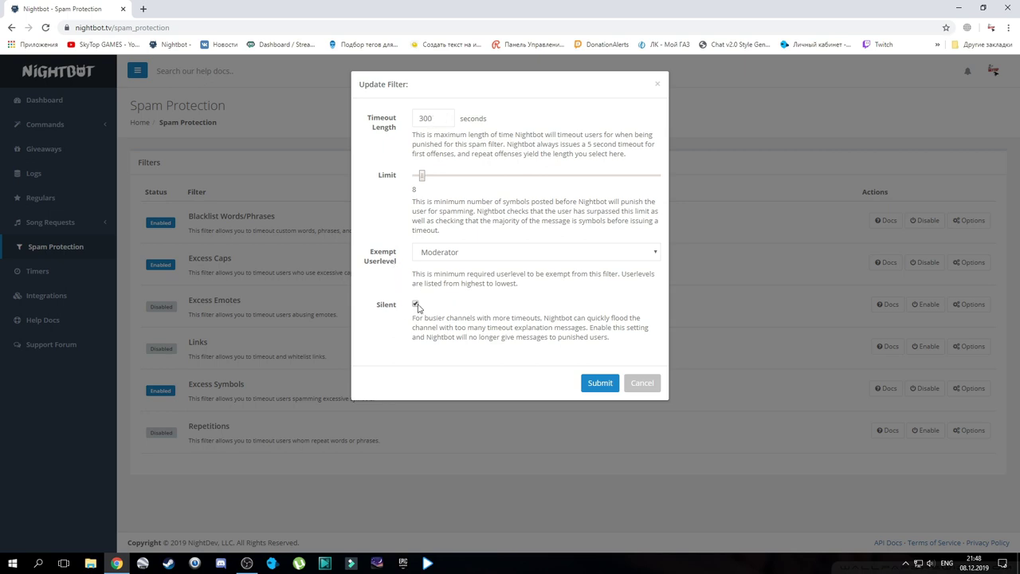
{"action": "left_click", "coordinate": [643, 386]}
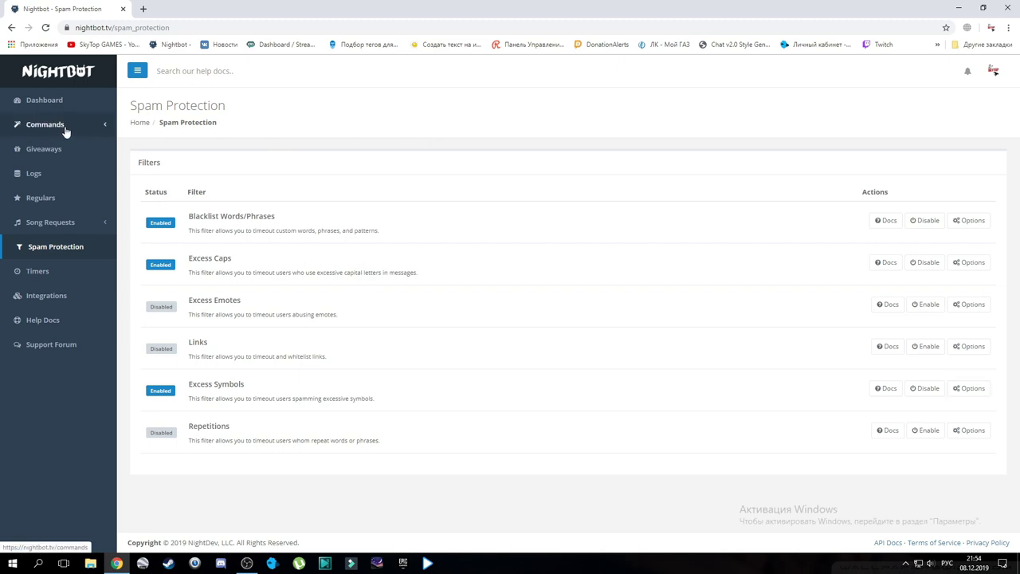
Look through the list of default Nightbot commands and glance at the channel's custom commands
{"action": "left_click", "coordinate": [66, 127]}
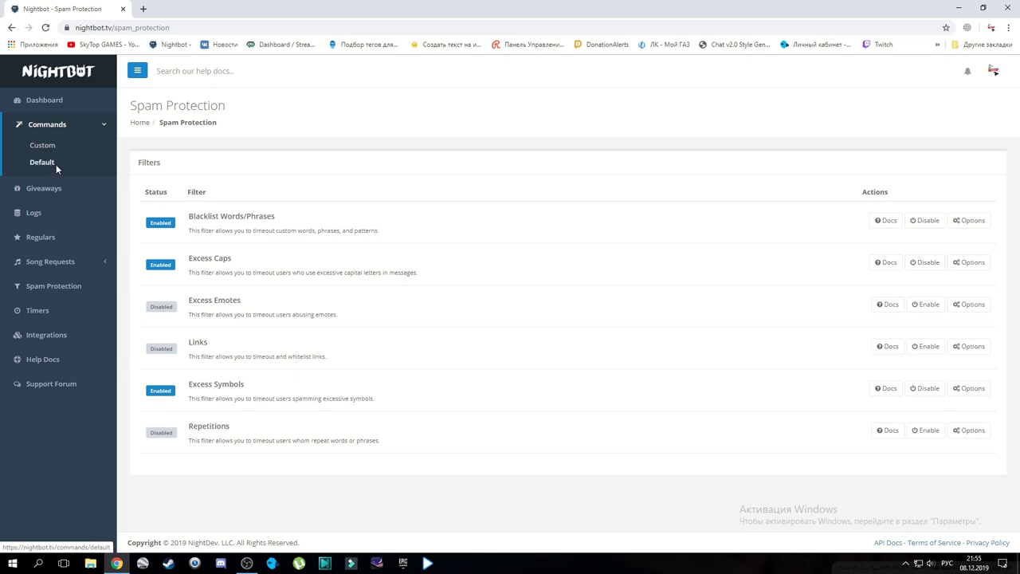
{"action": "left_click", "coordinate": [55, 166]}
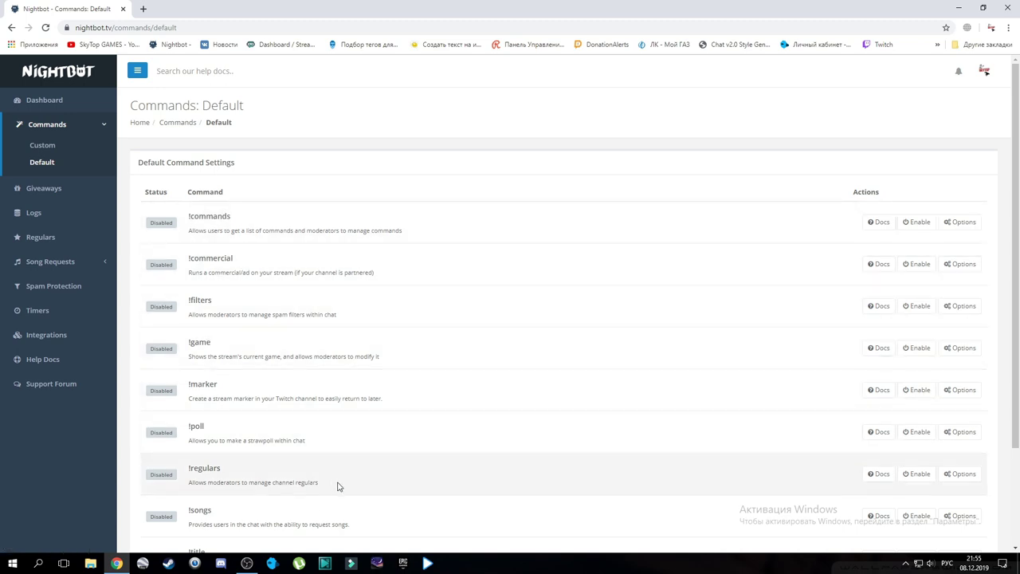
{"action": "scroll", "coordinate": [414, 322], "scroll_direction": "down", "scroll_amount": 2}
{"action": "scroll", "coordinate": [332, 353], "scroll_direction": "up", "scroll_amount": 2}
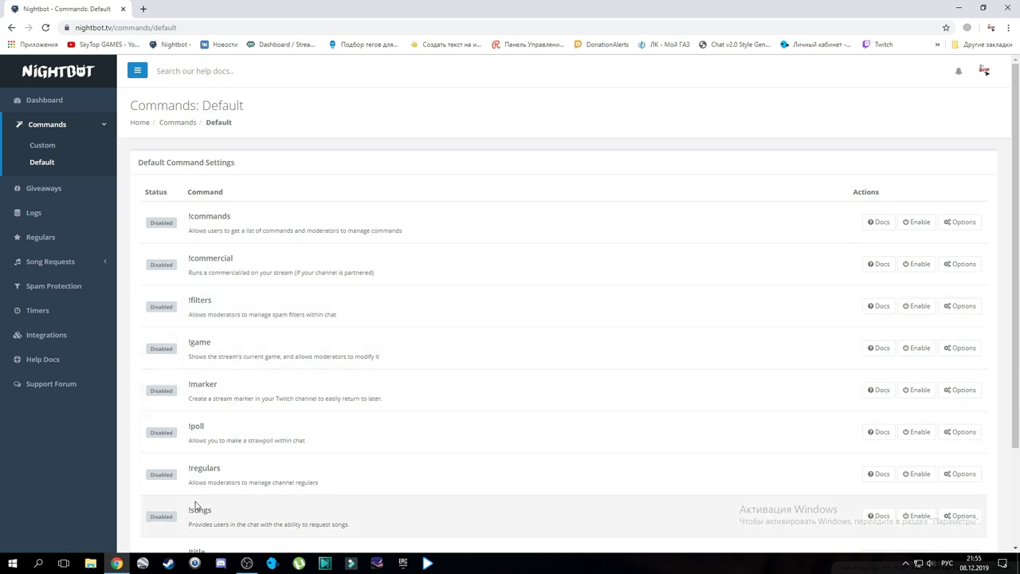
{"action": "scroll", "coordinate": [299, 417], "scroll_direction": "down", "scroll_amount": 2}
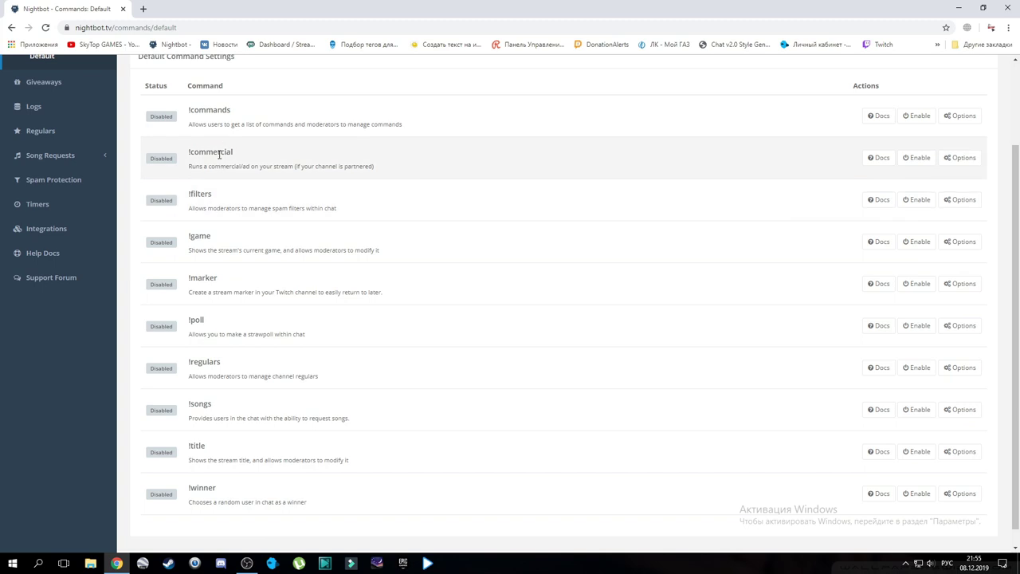
{"action": "scroll", "coordinate": [231, 356], "scroll_direction": "up", "scroll_amount": 2}
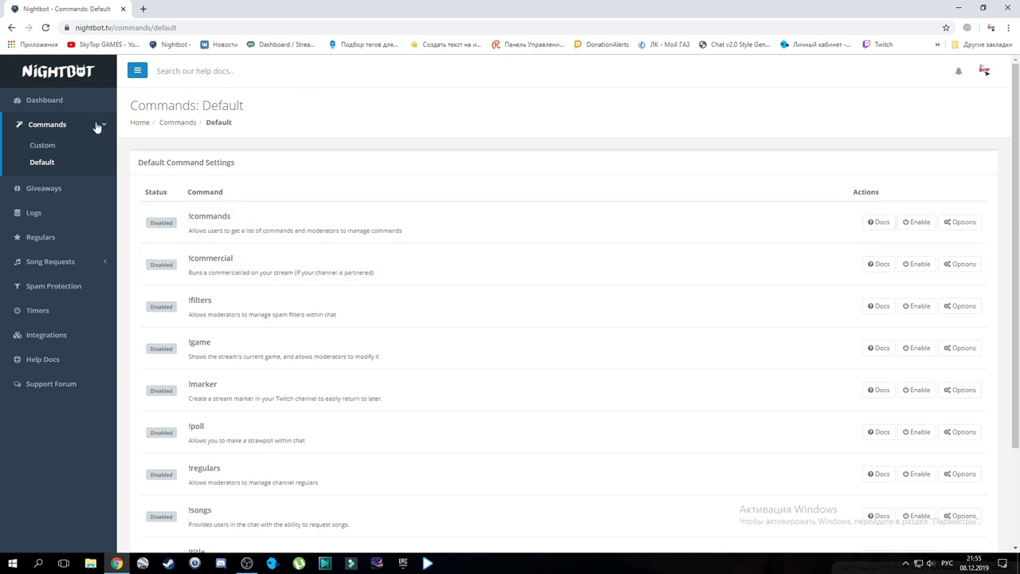
{"action": "left_click", "coordinate": [44, 146]}
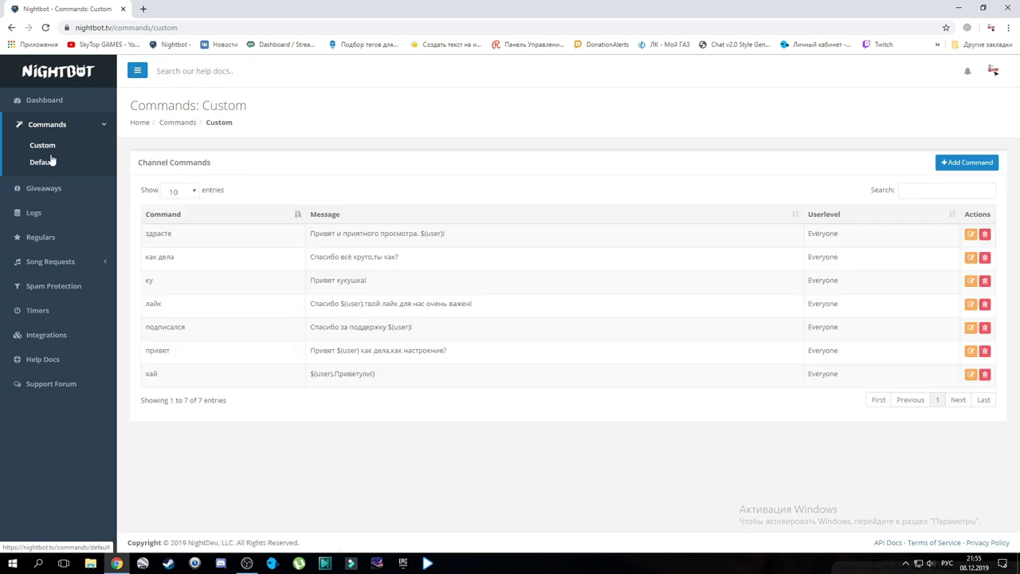
{"action": "left_click", "coordinate": [50, 161]}
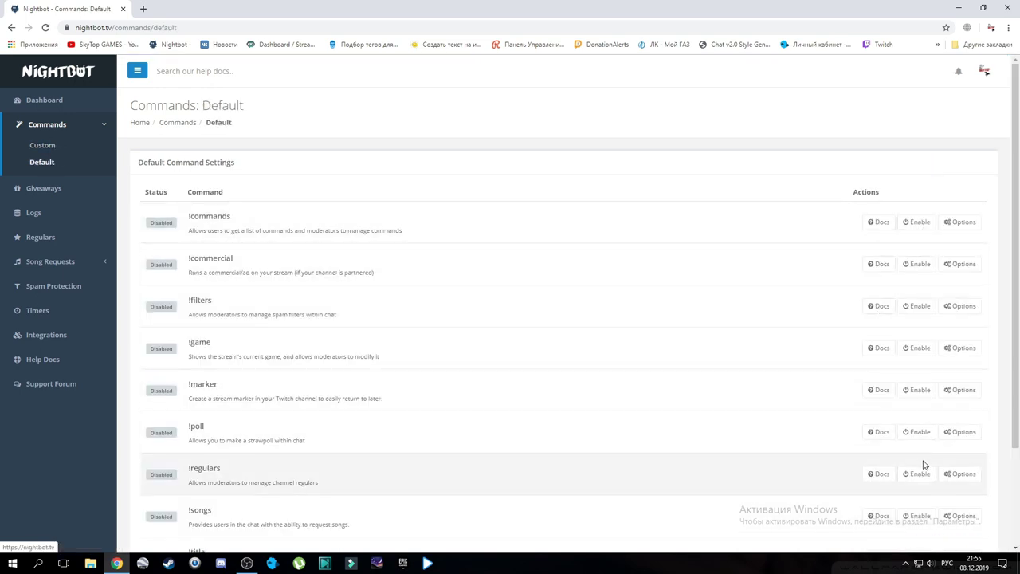
Draft a custom command "привет" with the response "Привет чувак", clear the response and cancel the new command
{"action": "left_click", "coordinate": [44, 146]}
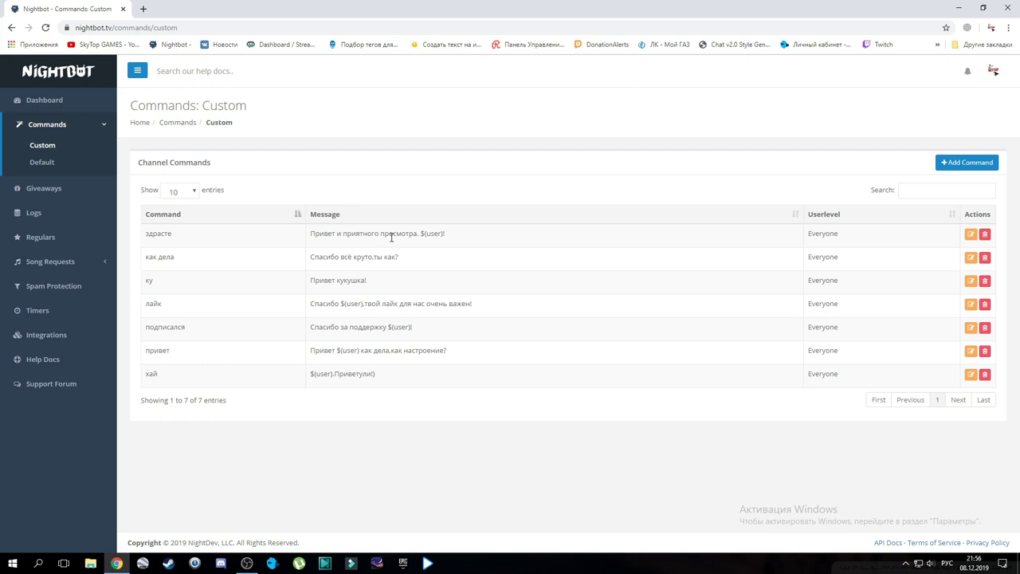
{"action": "left_click", "coordinate": [977, 164]}
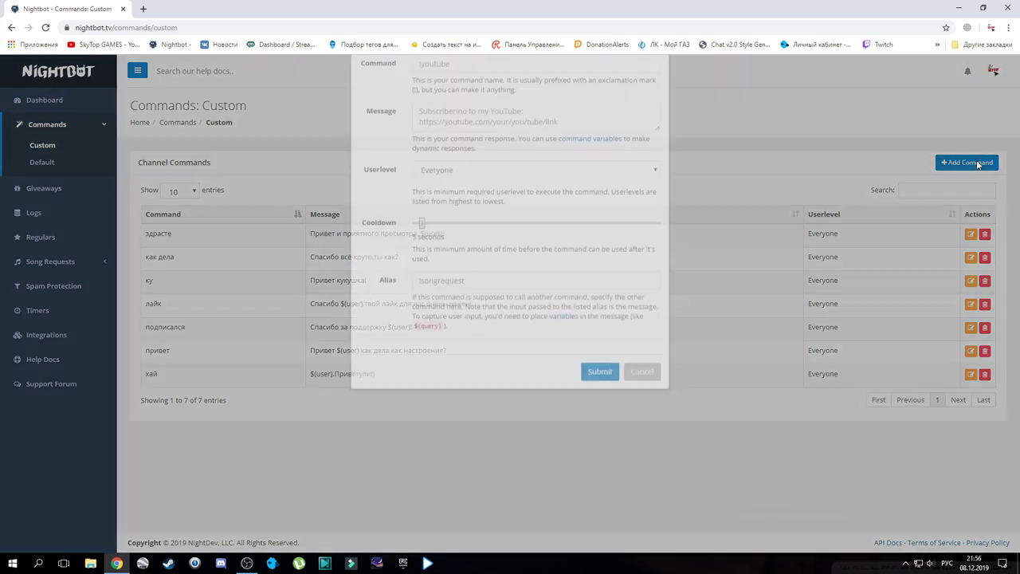
{"action": "left_click", "coordinate": [459, 120]}
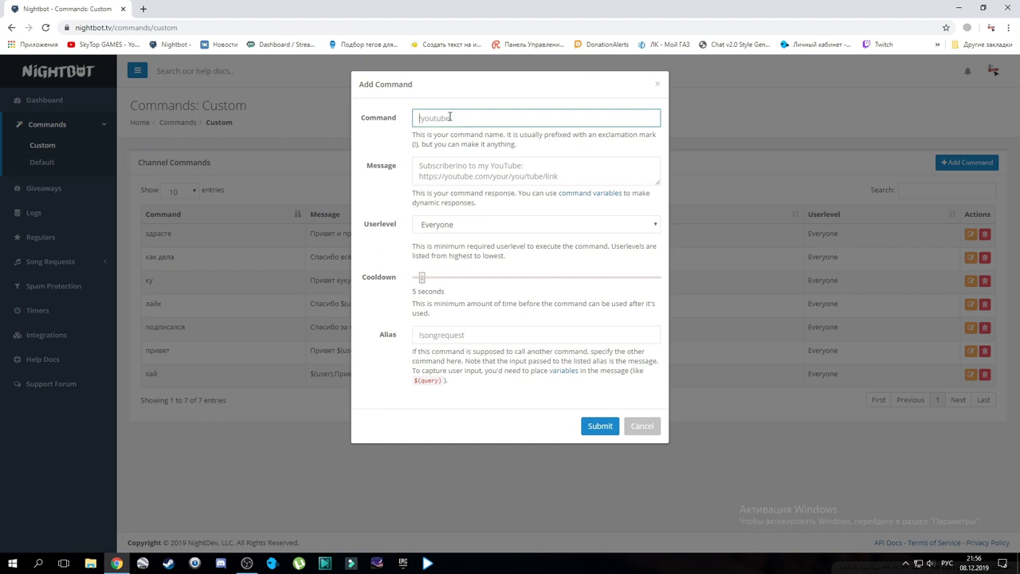
{"action": "type", "text": "привет"}
{"action": "left_click", "coordinate": [462, 168]}
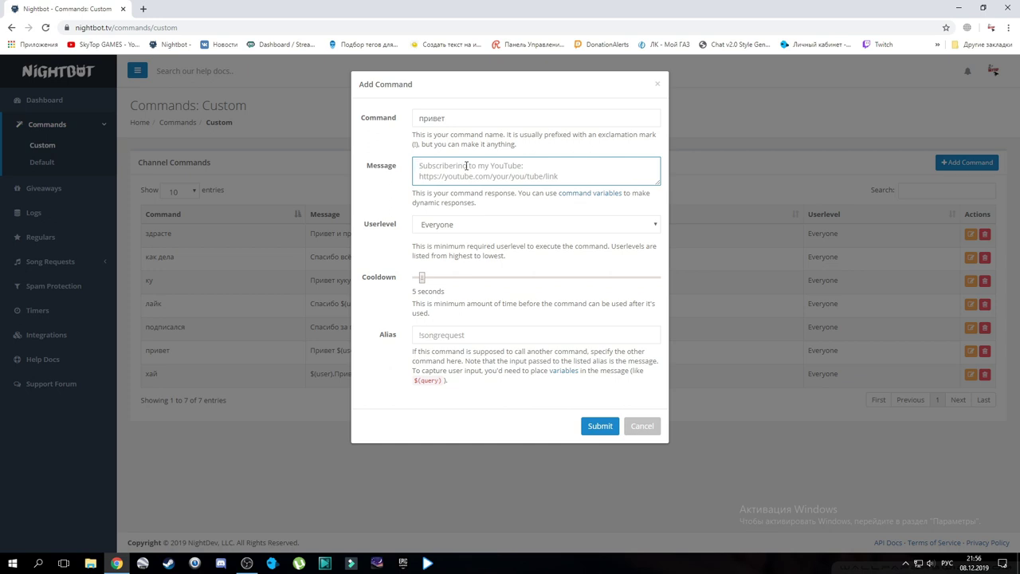
{"action": "type", "text": "Привет чувак"}
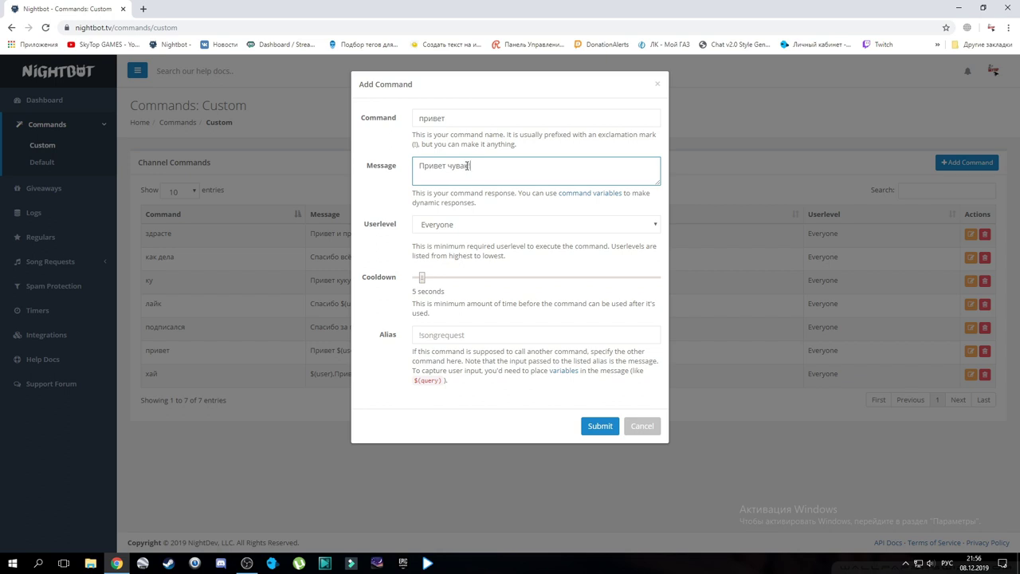
{"action": "left_click_drag", "start_coordinate": [487, 165], "coordinate": [392, 174]}
{"action": "key", "text": "BackSpace"}
{"action": "left_click", "coordinate": [643, 427]}
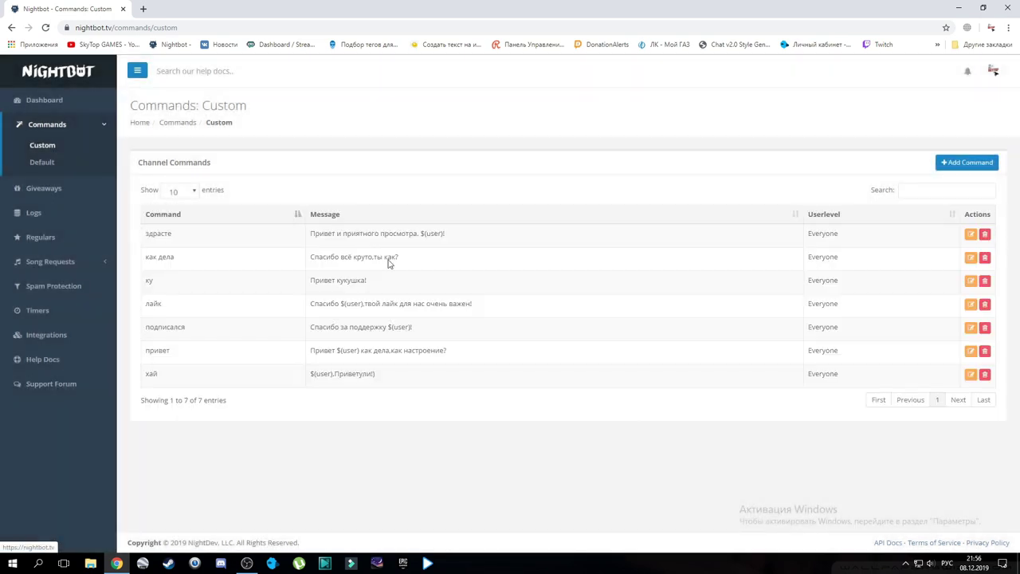
Examine the response of the "здрасте" custom command, especially its $(user) variable, and leave without saving
{"action": "left_click", "coordinate": [971, 233]}
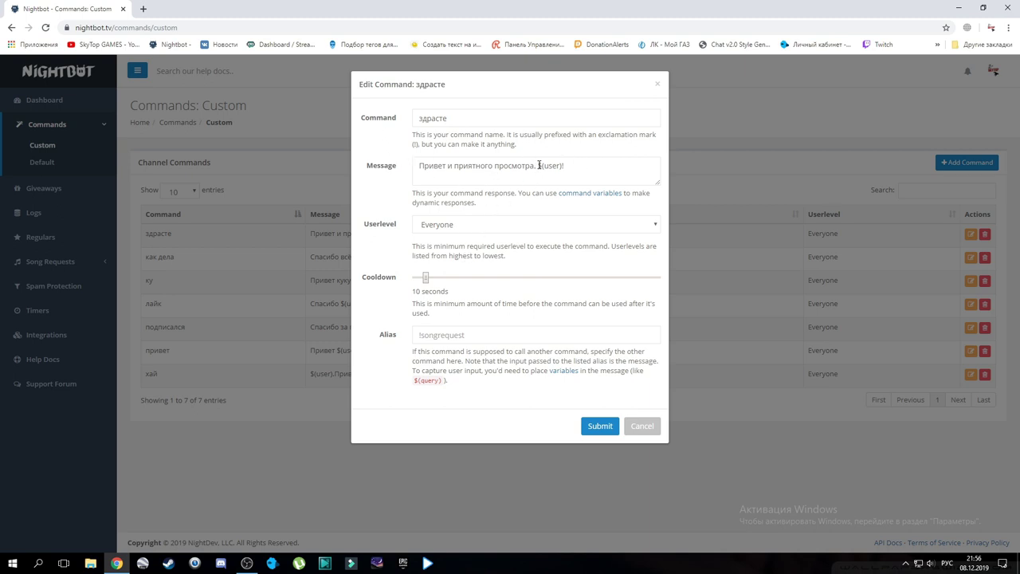
{"action": "left_click_drag", "start_coordinate": [539, 166], "coordinate": [568, 164]}
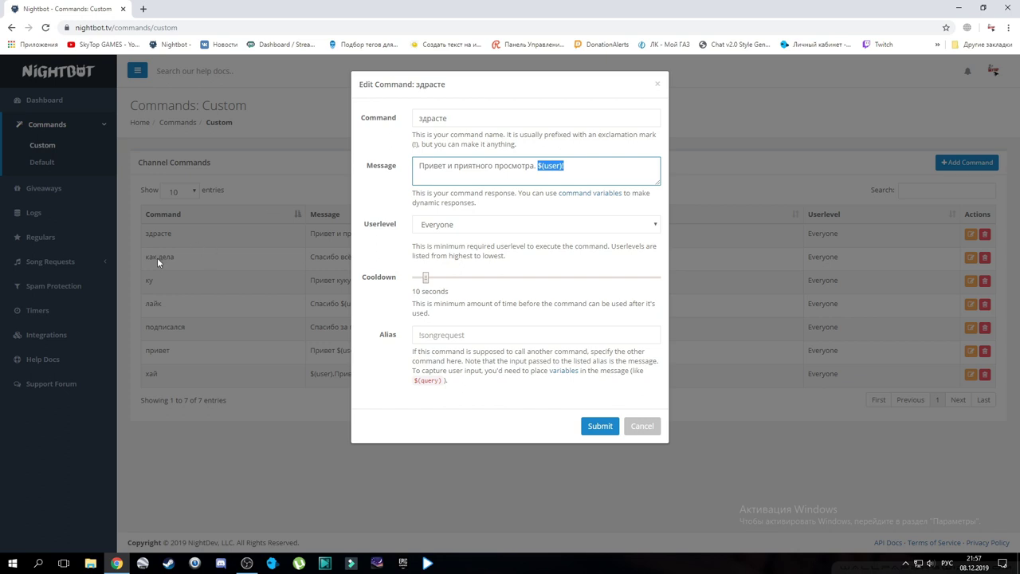
{"action": "left_click", "coordinate": [644, 427]}
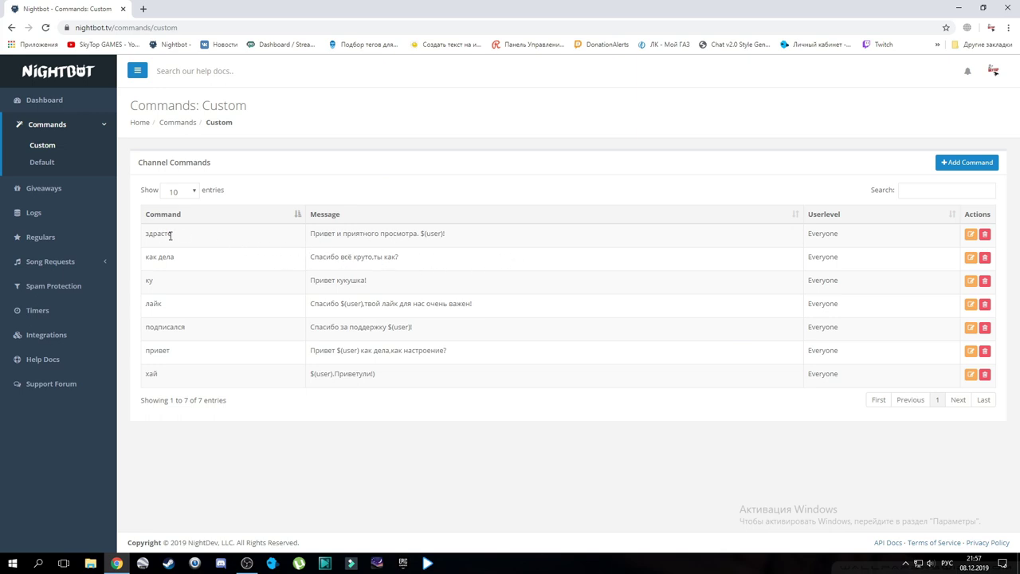
{"action": "left_click", "coordinate": [971, 234]}
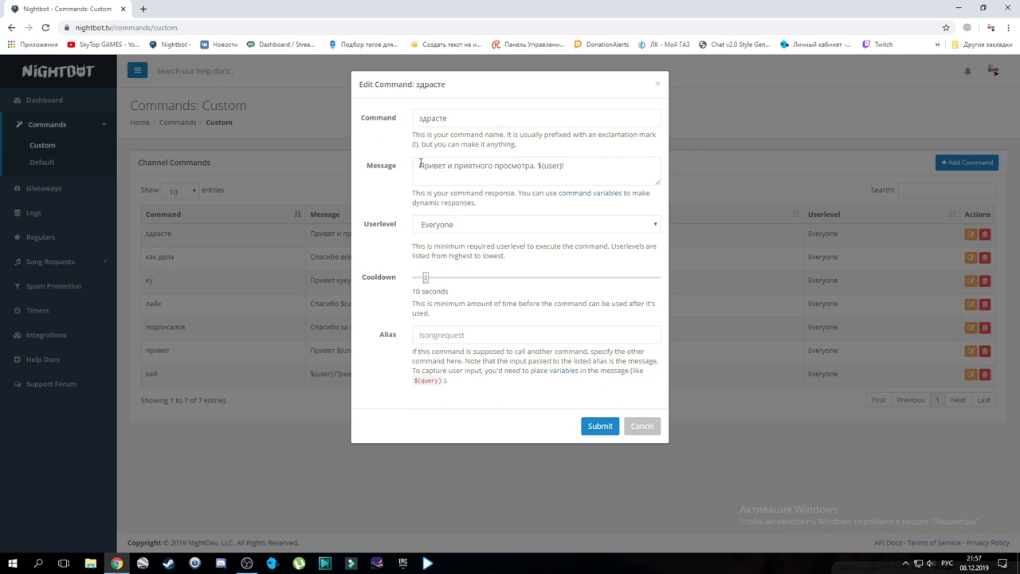
{"action": "left_click", "coordinate": [534, 165]}
{"action": "type", "text": "."}
{"action": "left_click_drag", "start_coordinate": [570, 165], "coordinate": [537, 166]}
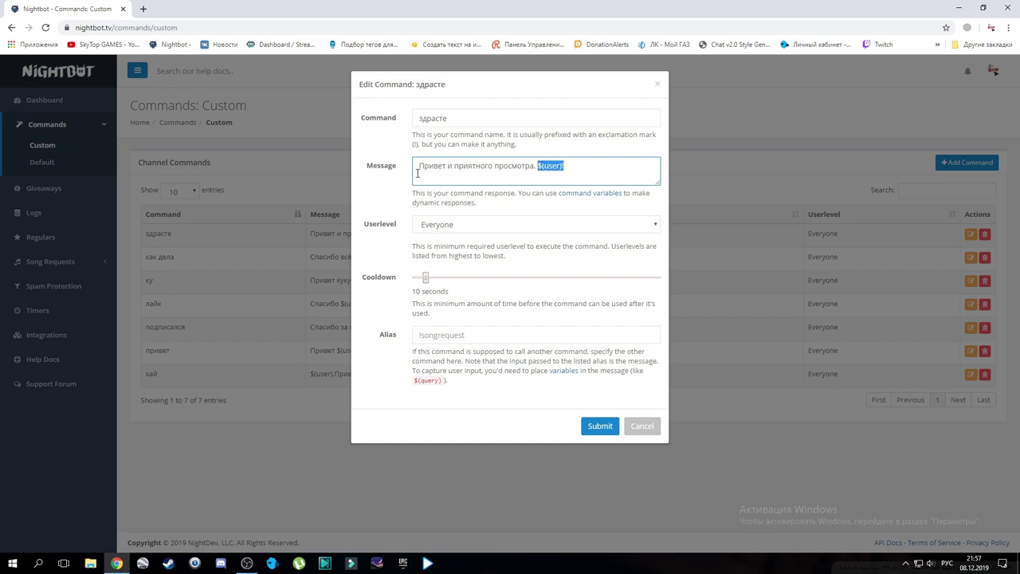
{"action": "left_click", "coordinate": [596, 166]}
{"action": "left_click", "coordinate": [642, 428]}
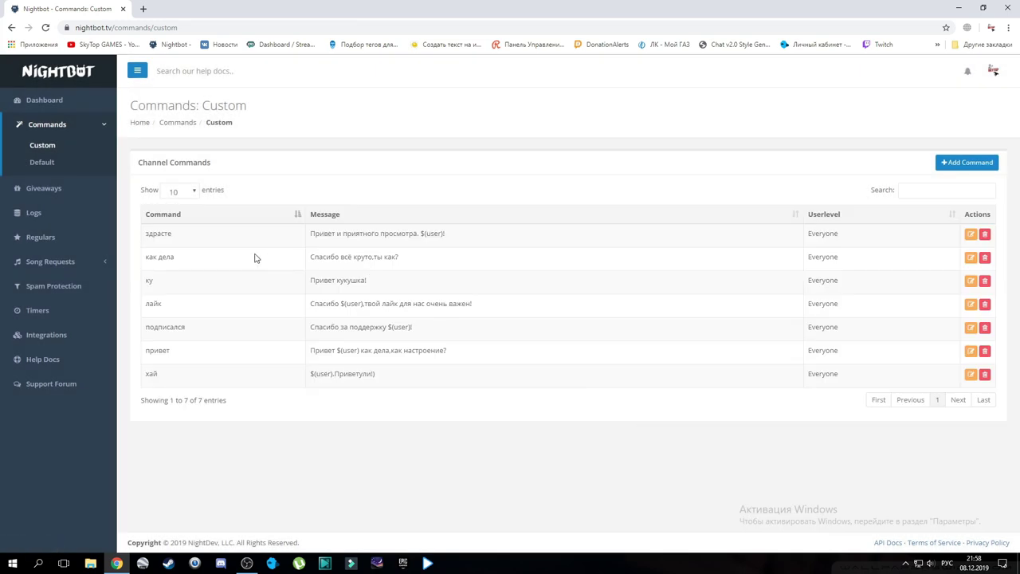
Check the entries-per-page choices, examine the userlevel and cooldown options of the "ку" command, and cancel without changes
{"action": "left_click", "coordinate": [196, 193]}
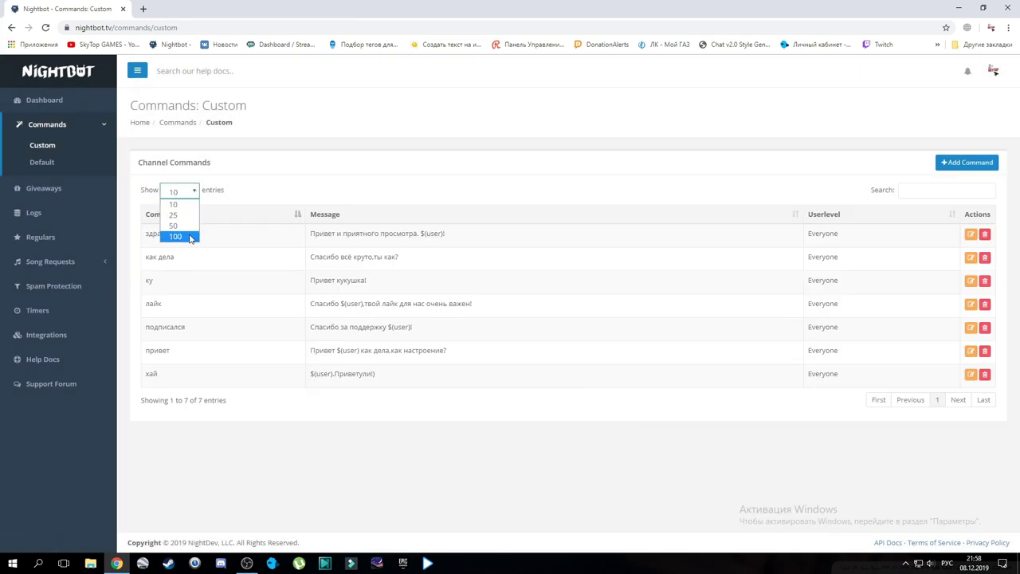
{"action": "left_click", "coordinate": [313, 145]}
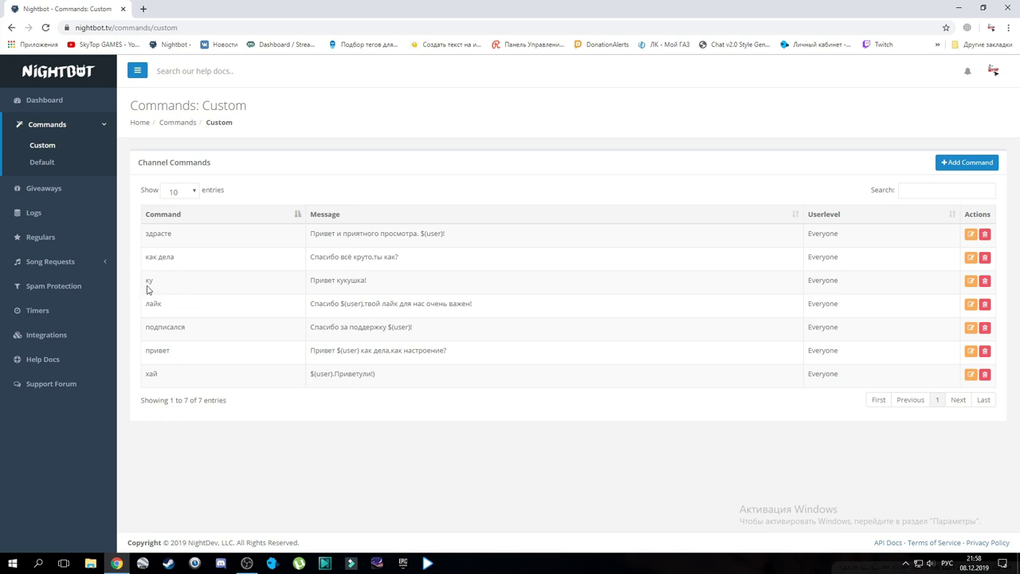
{"action": "left_click", "coordinate": [971, 281]}
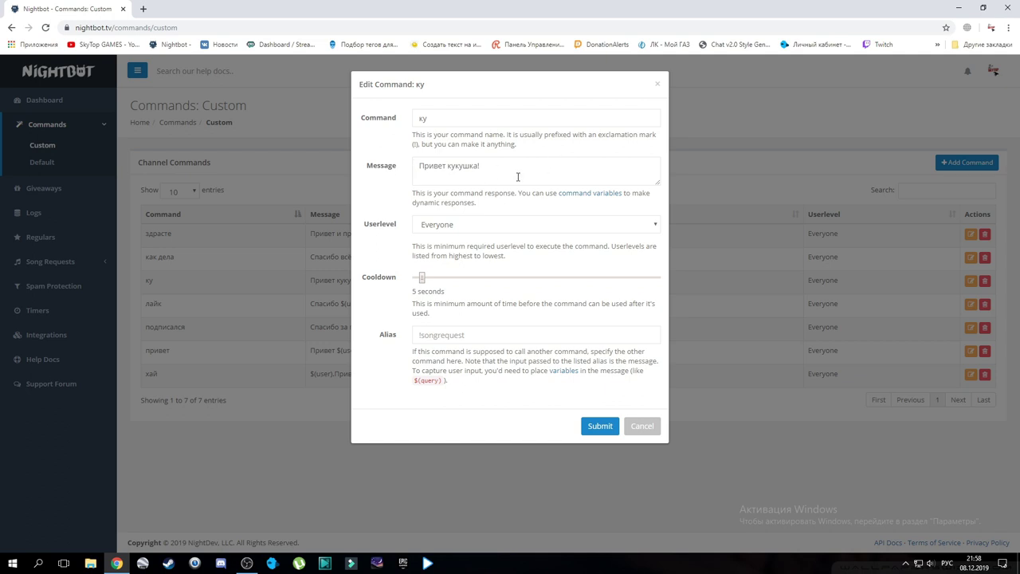
{"action": "left_click", "coordinate": [649, 229]}
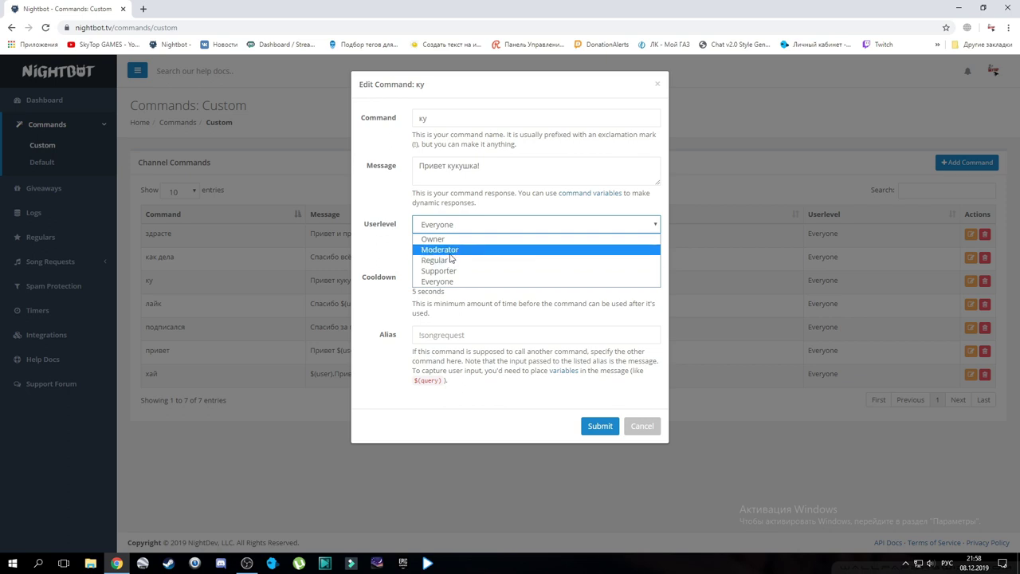
{"action": "left_click", "coordinate": [440, 284]}
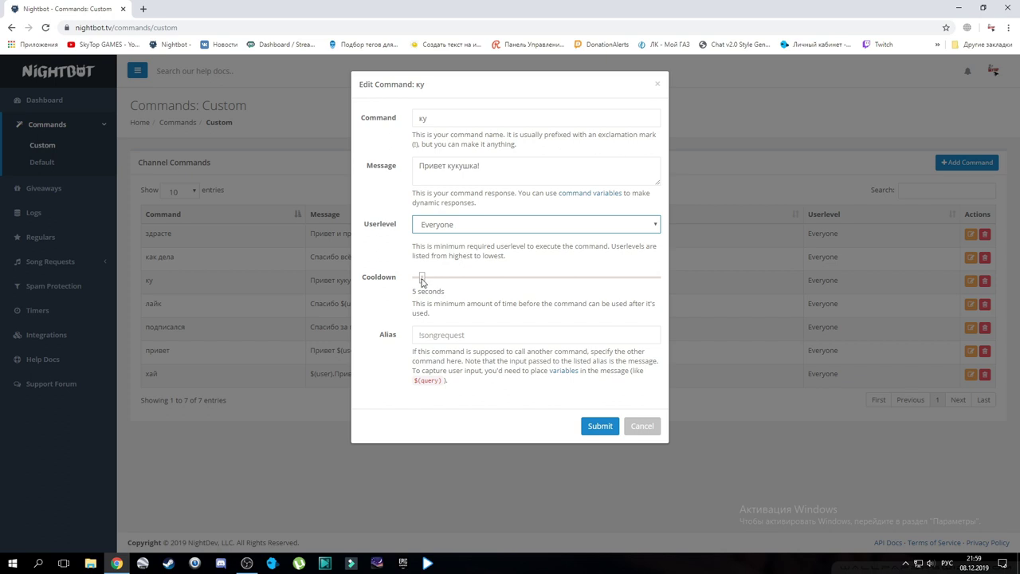
{"action": "mouse_move", "coordinate": [422, 282]}
{"action": "left_mouse_down"}
{"action": "mouse_move", "coordinate": [661, 292]}
{"action": "mouse_move", "coordinate": [406, 293]}
{"action": "left_mouse_up"}
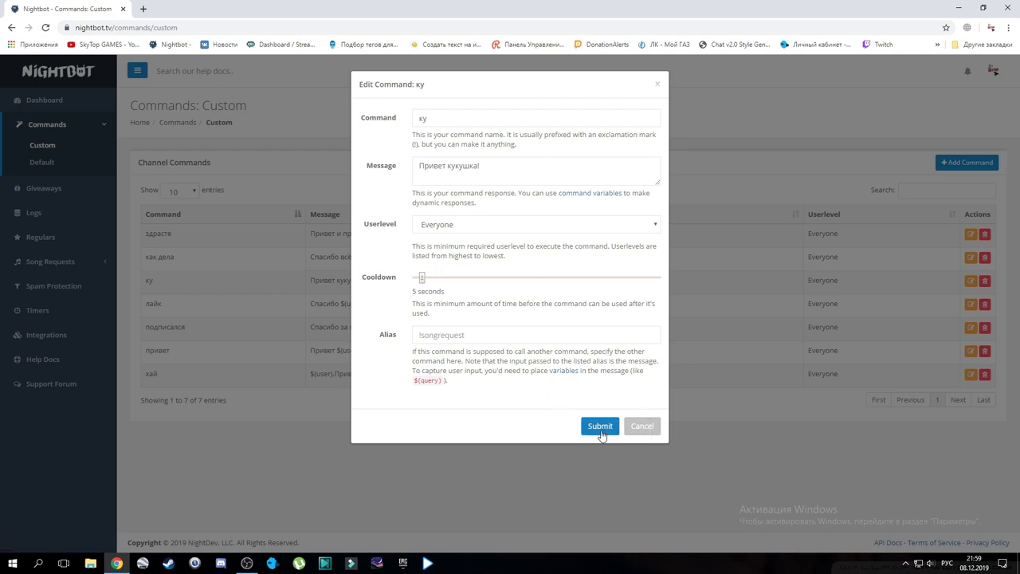
{"action": "left_click", "coordinate": [646, 428]}
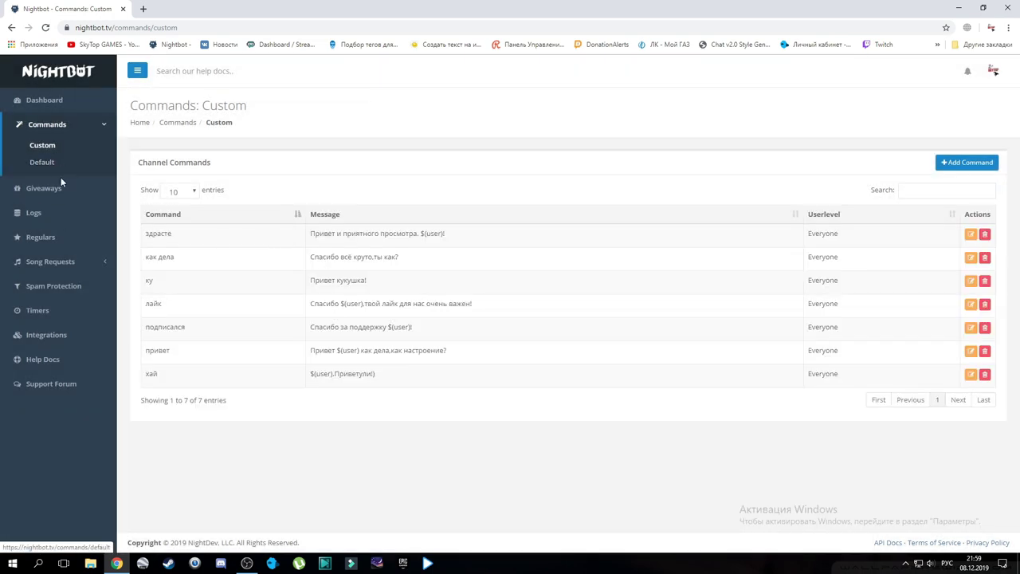
Open the Song Requests section to view its player and queue
{"action": "left_click", "coordinate": [104, 268]}
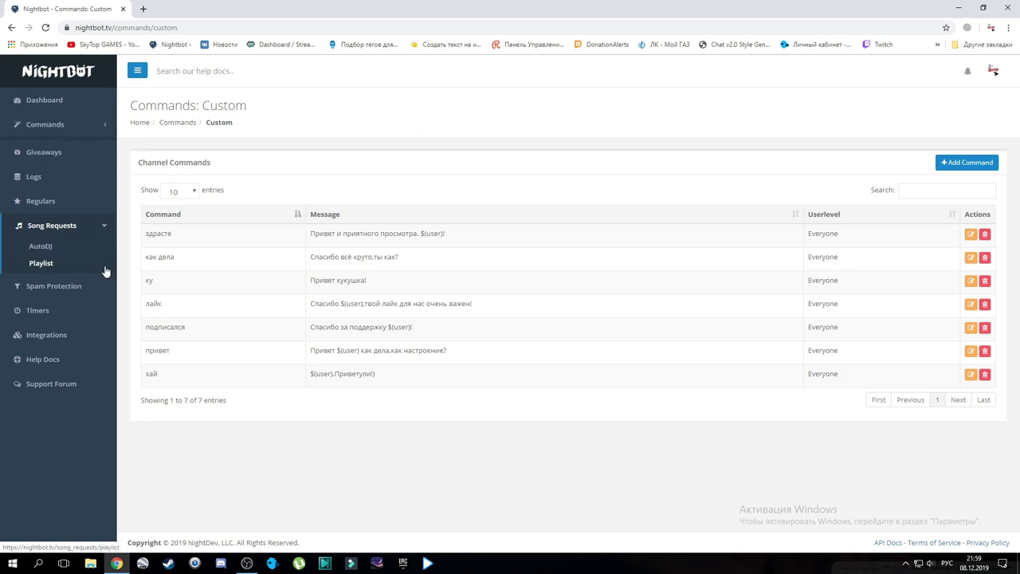
{"action": "left_click", "coordinate": [41, 244]}
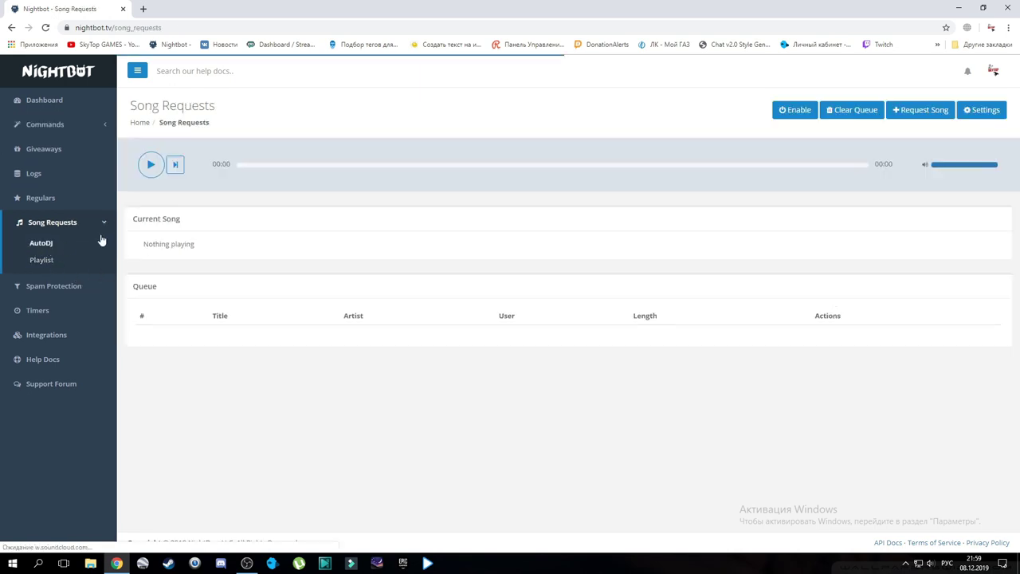